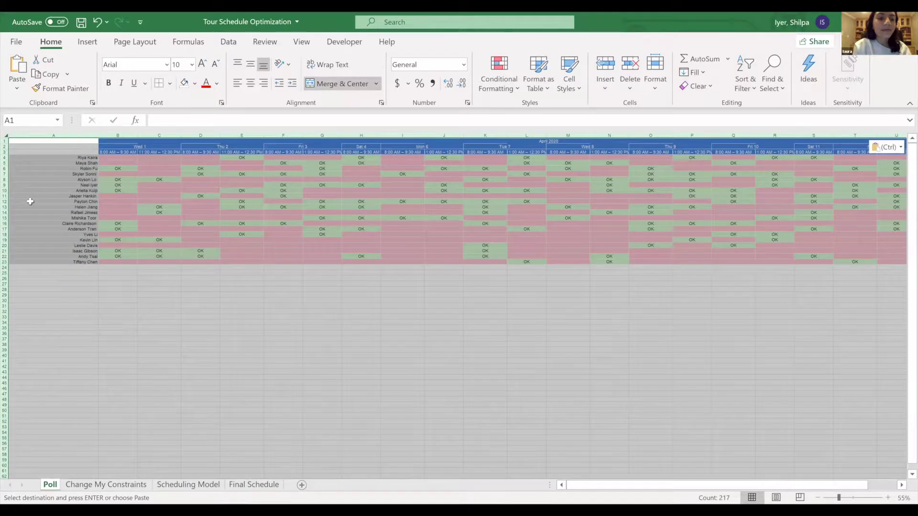
Go through the Poll and Change My Constraints sheets to the Scheduling Model sheet.
{"action": "left_click", "coordinate": [109, 369]}
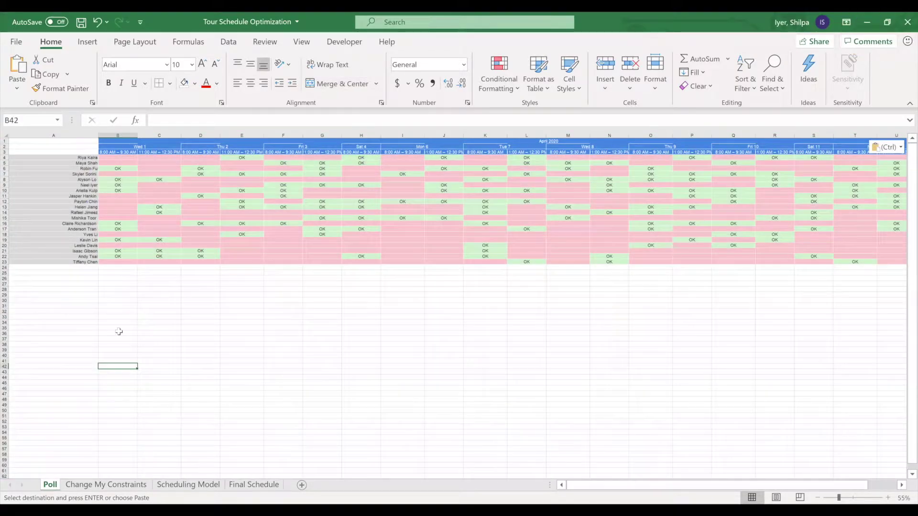
{"action": "left_click", "coordinate": [115, 484]}
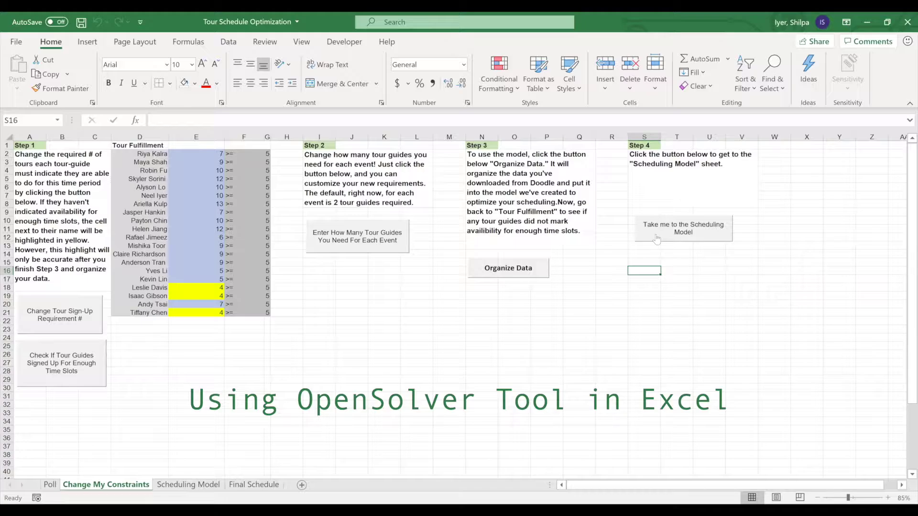
{"action": "left_click", "coordinate": [657, 237]}
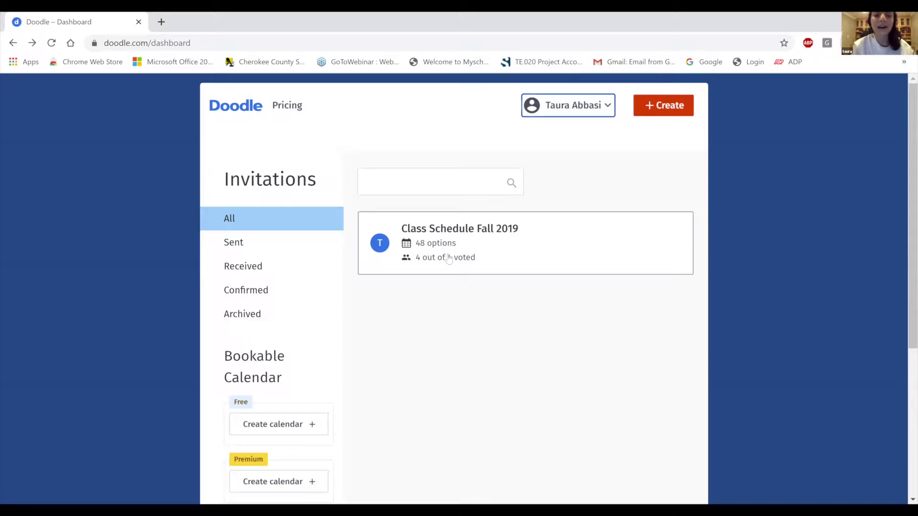
Open the Class Schedule Fall 2019 poll in Doodle and export it to Excel.
{"action": "left_click", "coordinate": [449, 259]}
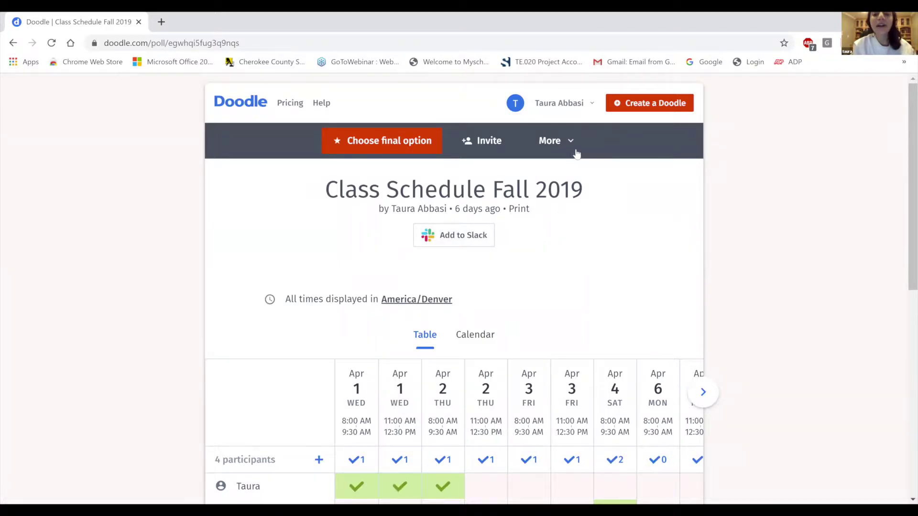
{"action": "left_click", "coordinate": [562, 147]}
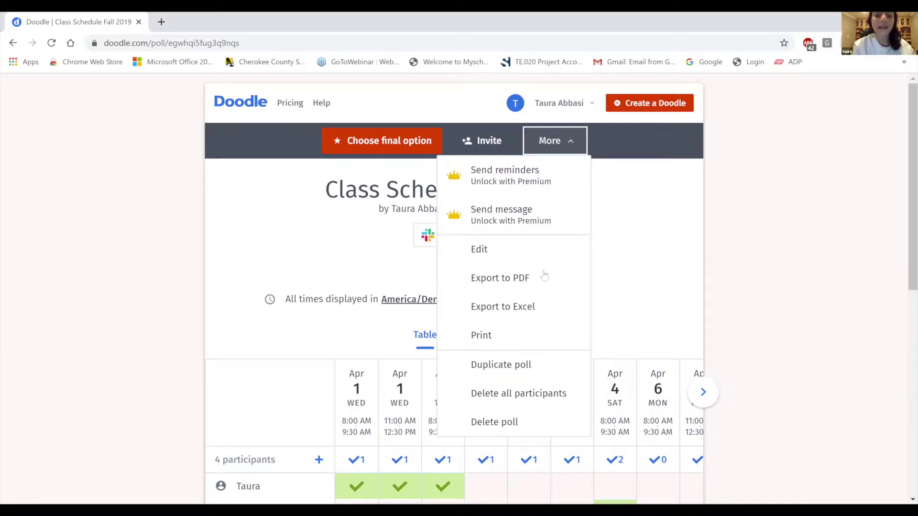
{"action": "left_click", "coordinate": [549, 304]}
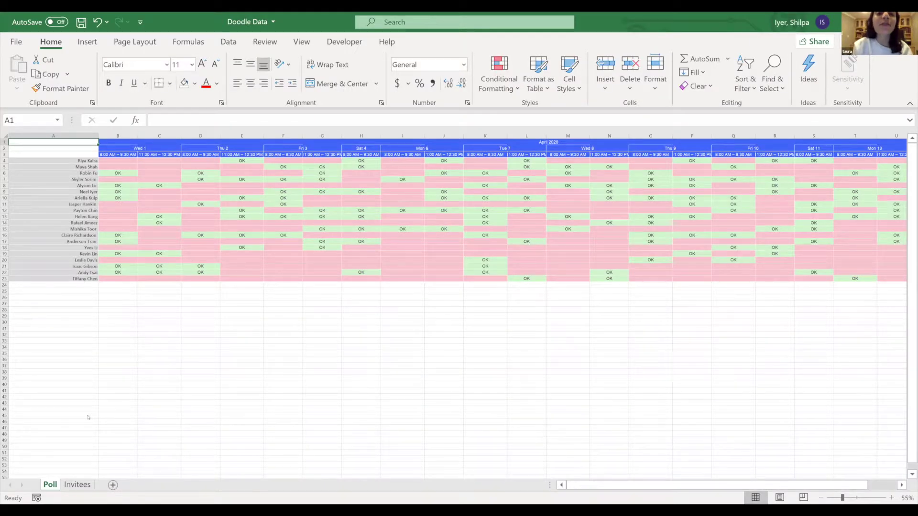
Copy the whole Poll sheet of Doodle Data into the Poll sheet of Tour Schedule Optimization, starting at cell A1.
{"action": "left_click", "coordinate": [5, 135]}
{"action": "key", "text": "ctrl+c"}
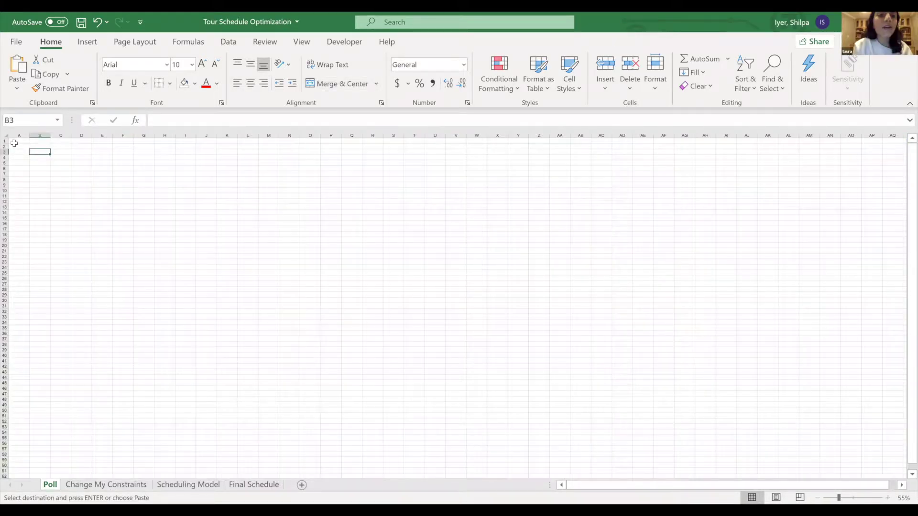
{"action": "left_click", "coordinate": [14, 142]}
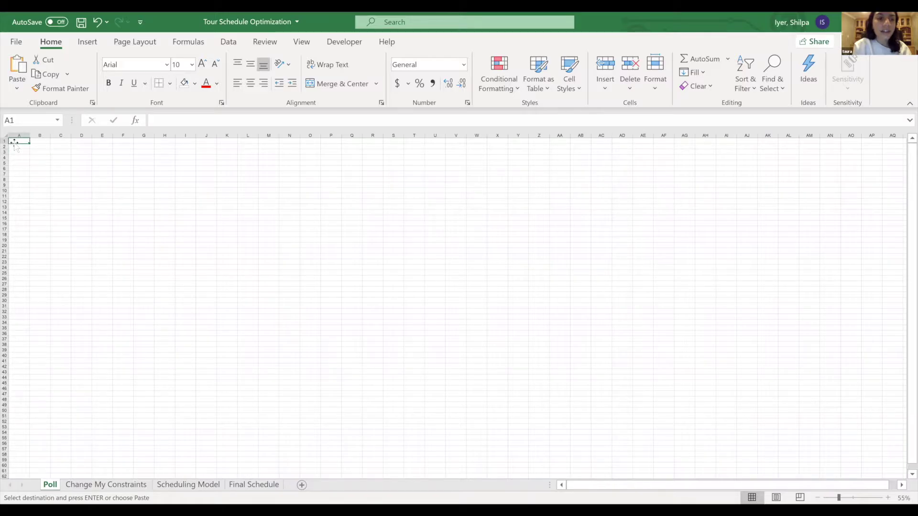
{"action": "key", "text": "ctrl+v"}
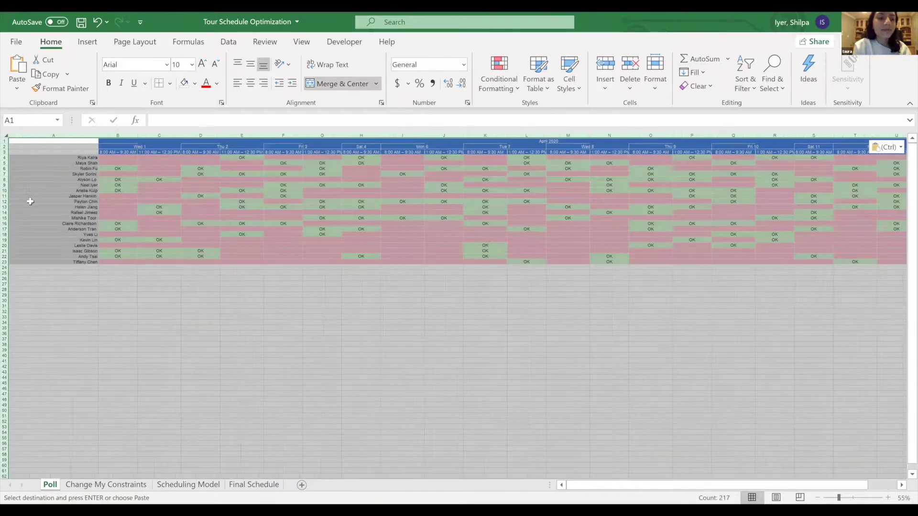
{"action": "left_click", "coordinate": [109, 368]}
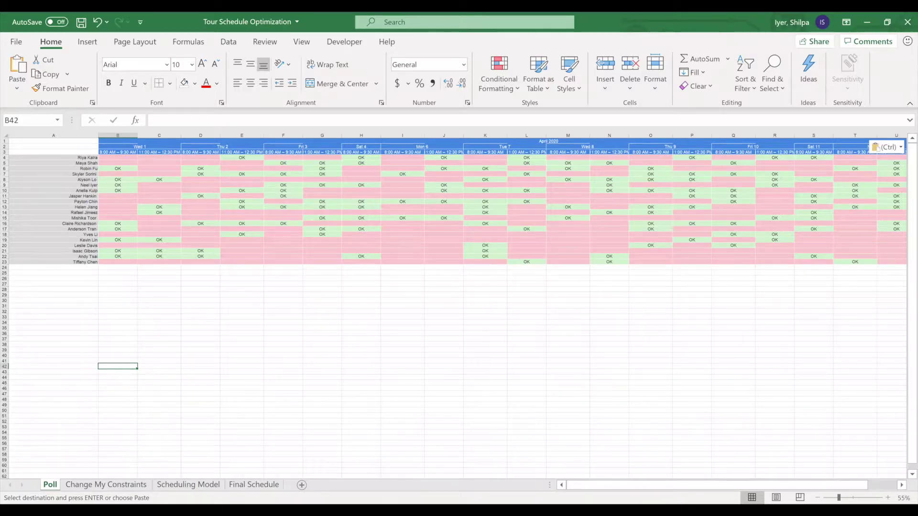
On the Change My Constraints sheet, set the minimum number of events each tour guide must sign up for to 4.
{"action": "left_click", "coordinate": [107, 485]}
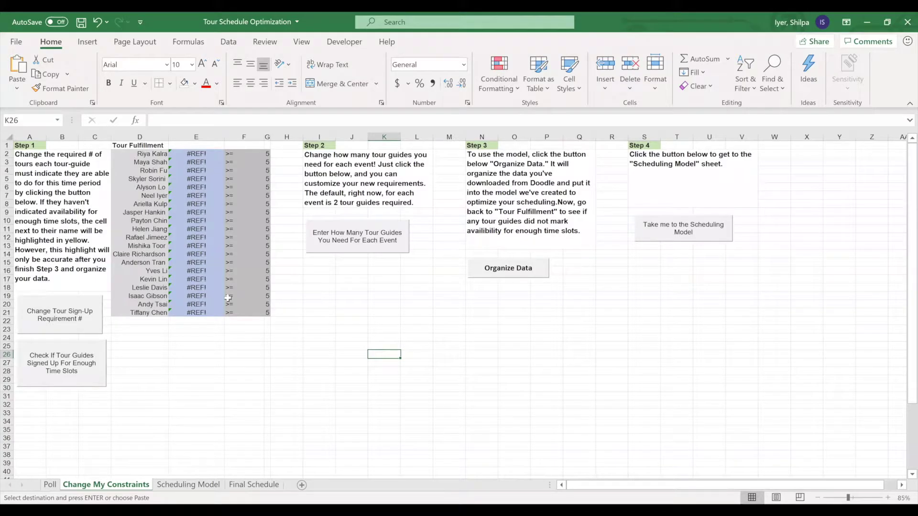
{"action": "left_click", "coordinate": [81, 324]}
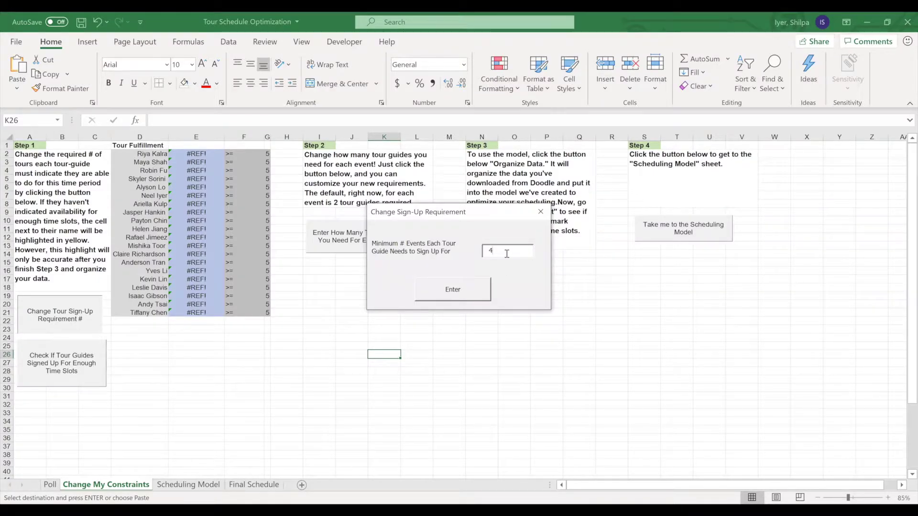
{"action": "left_click", "coordinate": [477, 297]}
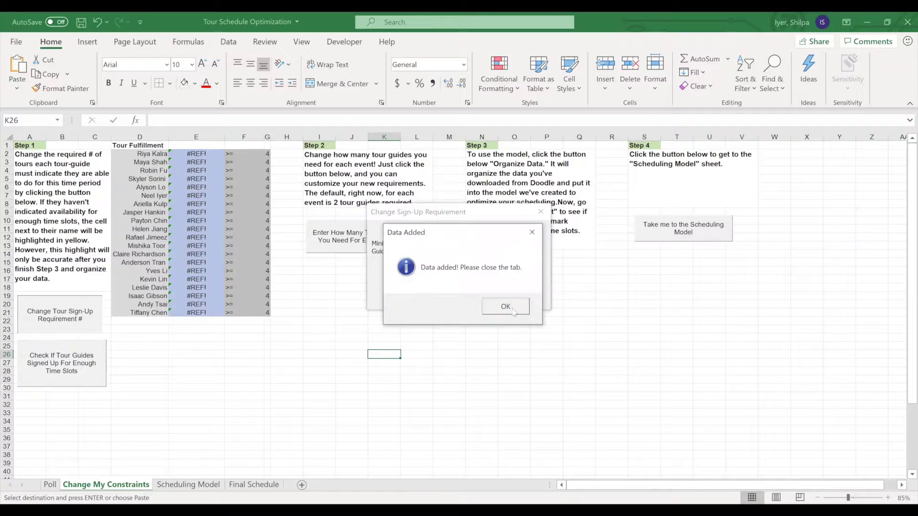
{"action": "left_click", "coordinate": [507, 306]}
{"action": "left_click", "coordinate": [541, 214]}
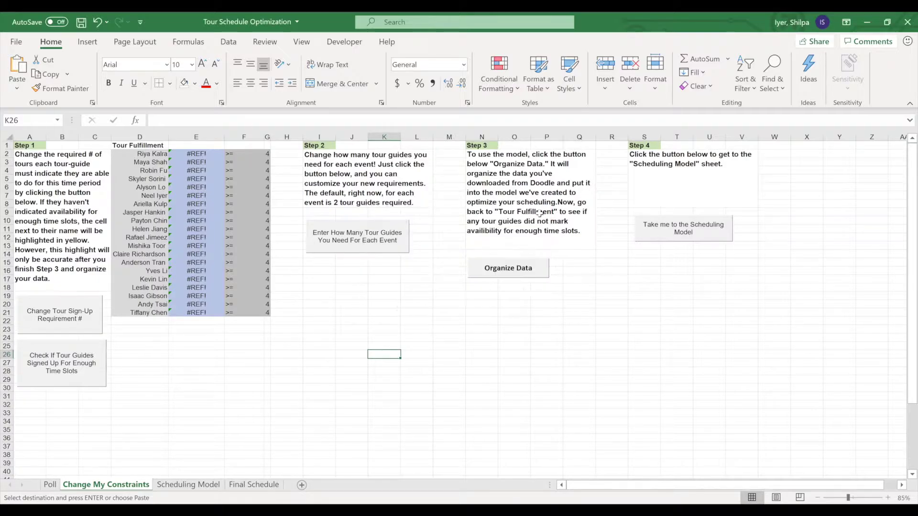
Inspect the formula behind the first tour guide's fulfillment value in cell E2.
{"action": "left_click", "coordinate": [154, 349]}
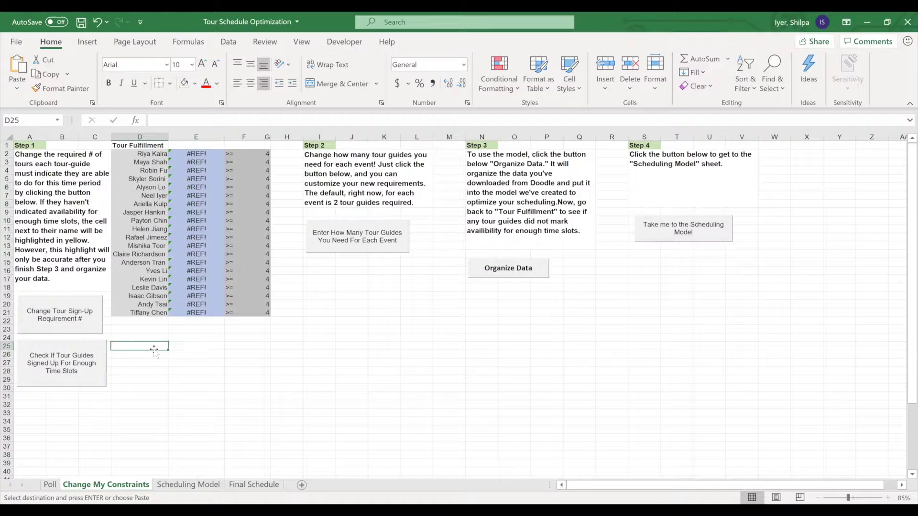
{"action": "left_click", "coordinate": [208, 154]}
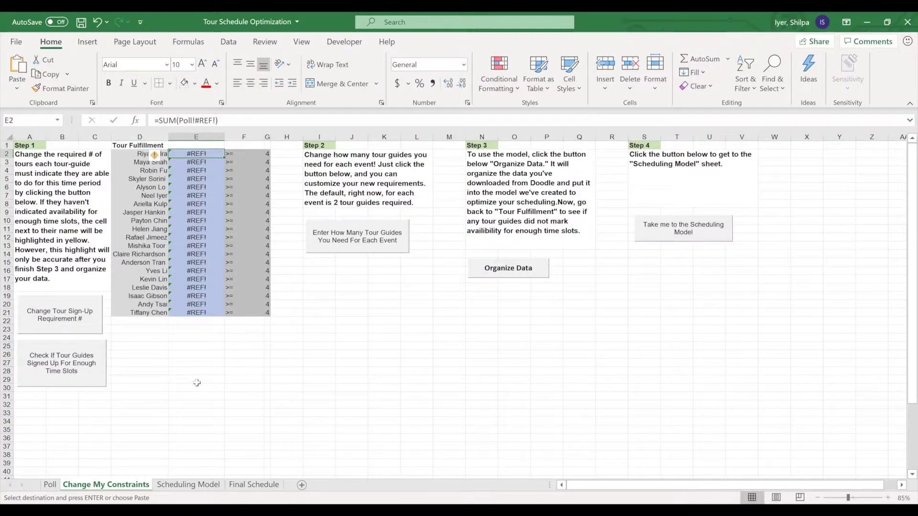
{"action": "left_click", "coordinate": [345, 276]}
{"action": "left_click", "coordinate": [320, 269]}
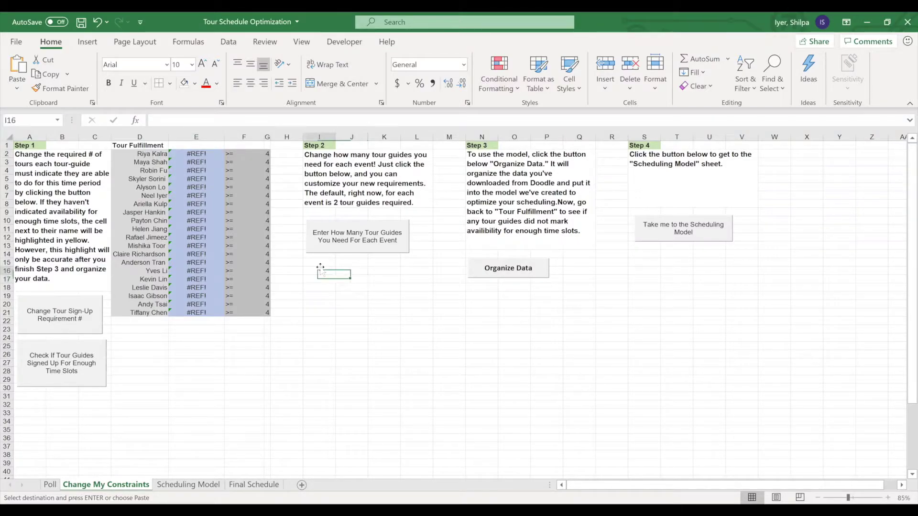
Set the number of tour guides required for the 4/1 8:00AM-9:30AM event to 3 and submit the event requirements.
{"action": "left_click", "coordinate": [349, 246]}
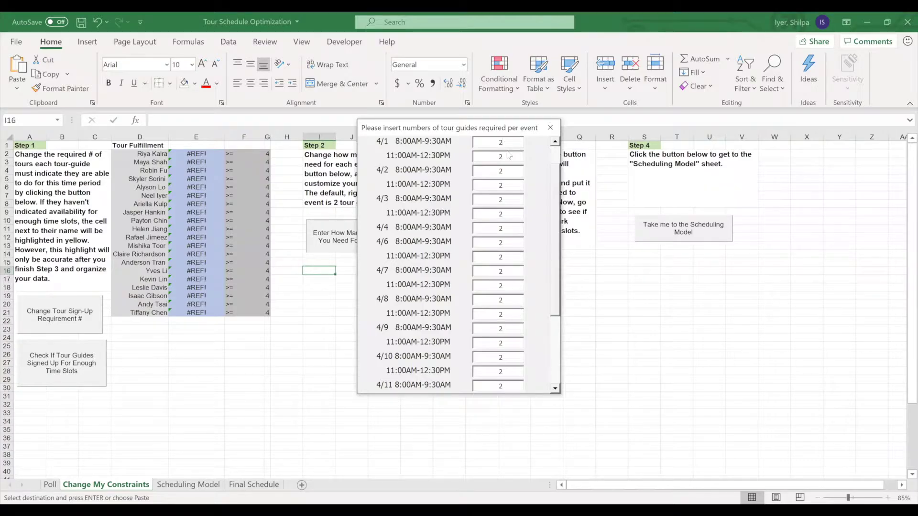
{"action": "key", "text": "BackSpace"}
{"action": "type", "text": "3"}
{"action": "left_click", "coordinate": [552, 375]}
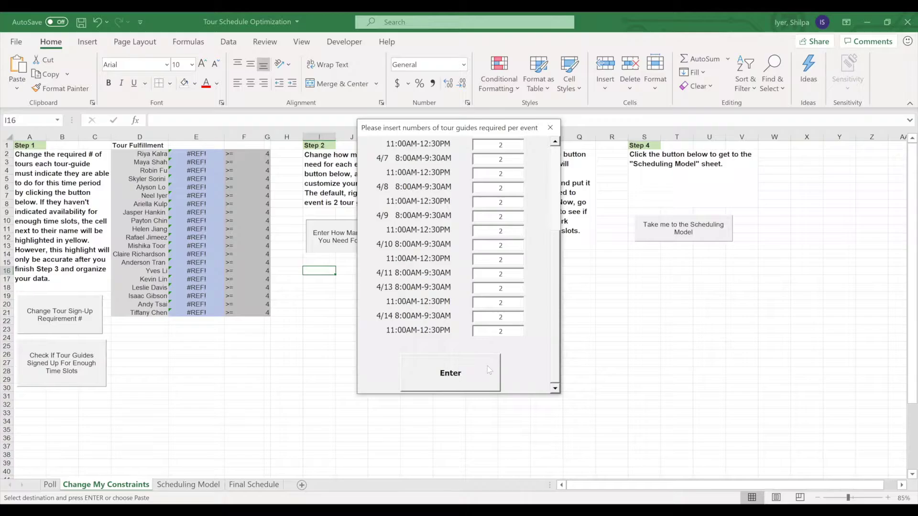
{"action": "left_click", "coordinate": [488, 370]}
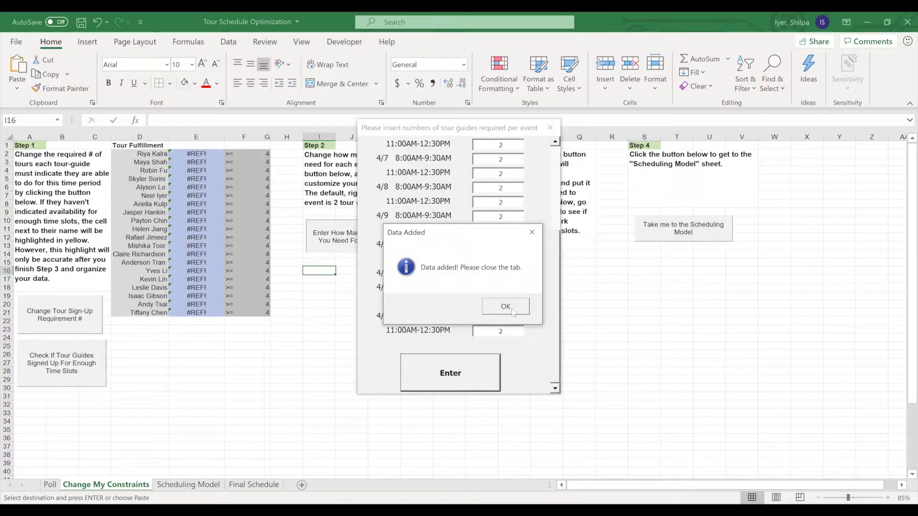
{"action": "left_click", "coordinate": [511, 311]}
{"action": "left_click", "coordinate": [550, 128]}
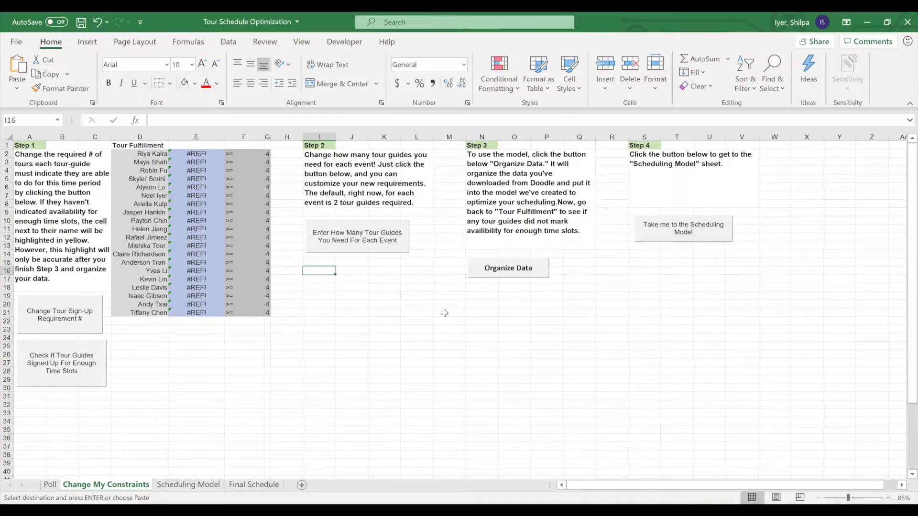
Organize the Doodle data into the model and check whether tour guides signed up for enough time slots.
{"action": "left_click", "coordinate": [495, 271]}
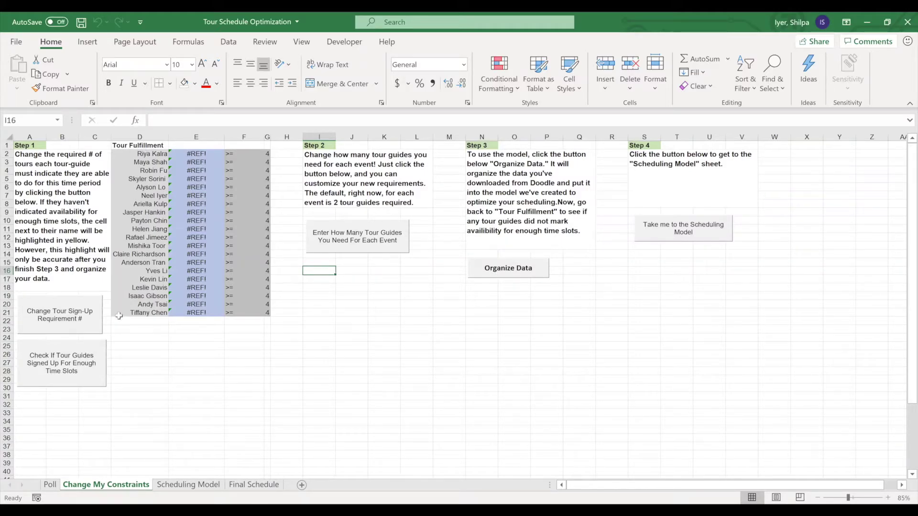
{"action": "left_click", "coordinate": [82, 381]}
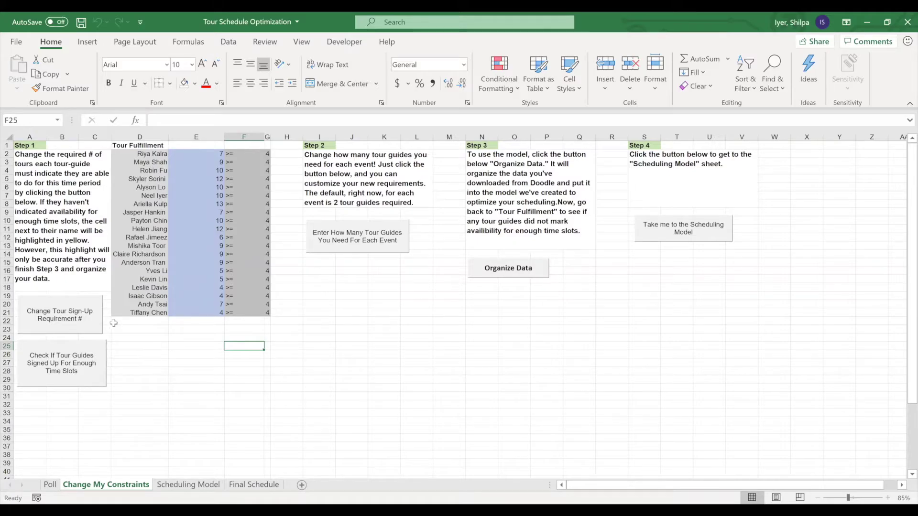
Set the minimum number of events each tour guide needs to sign up for to 5.
{"action": "left_click", "coordinate": [89, 331]}
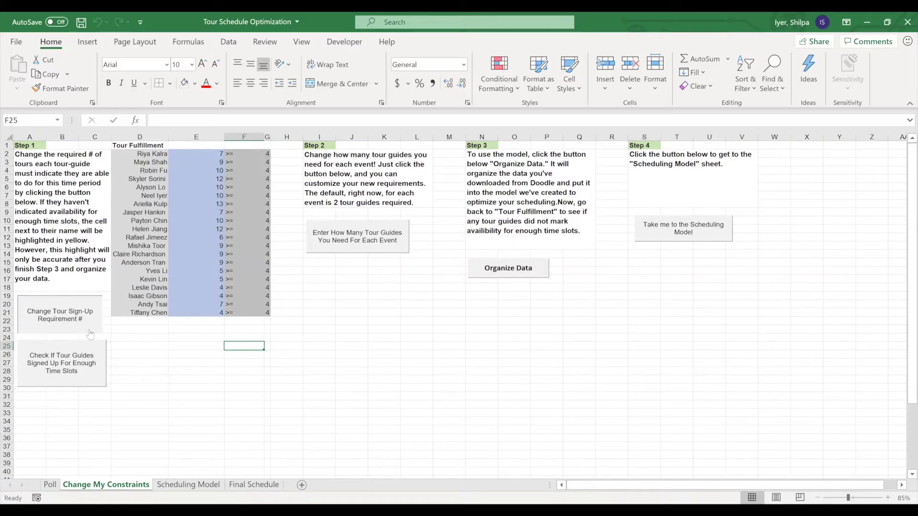
{"action": "key", "text": "BackSpace"}
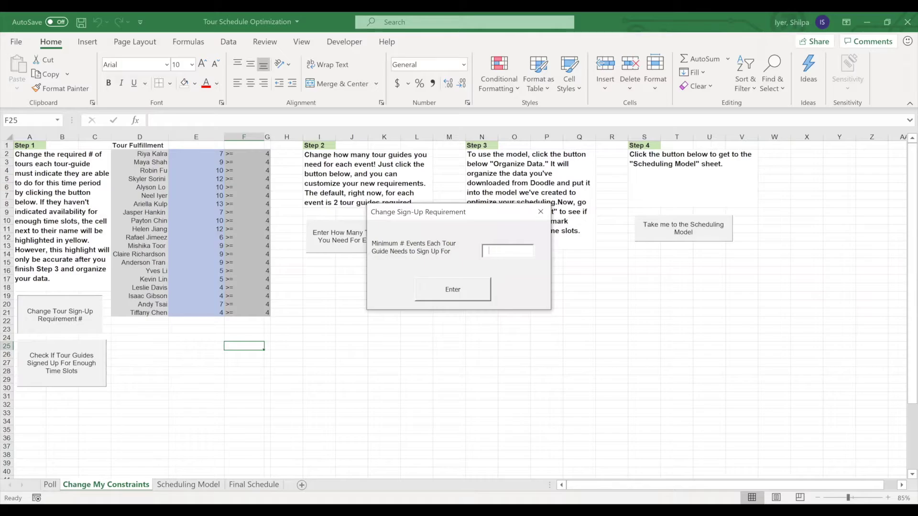
{"action": "type", "text": "5"}
{"action": "left_click", "coordinate": [456, 290]}
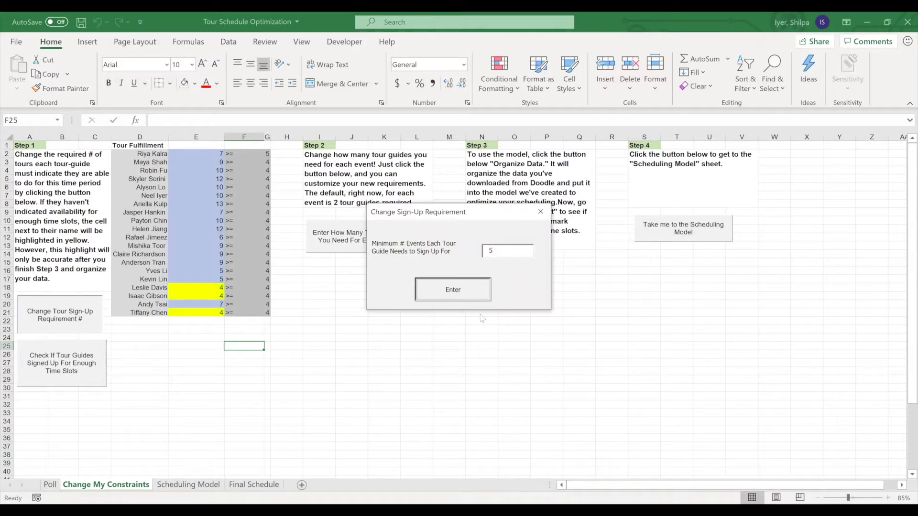
{"action": "left_click", "coordinate": [499, 314]}
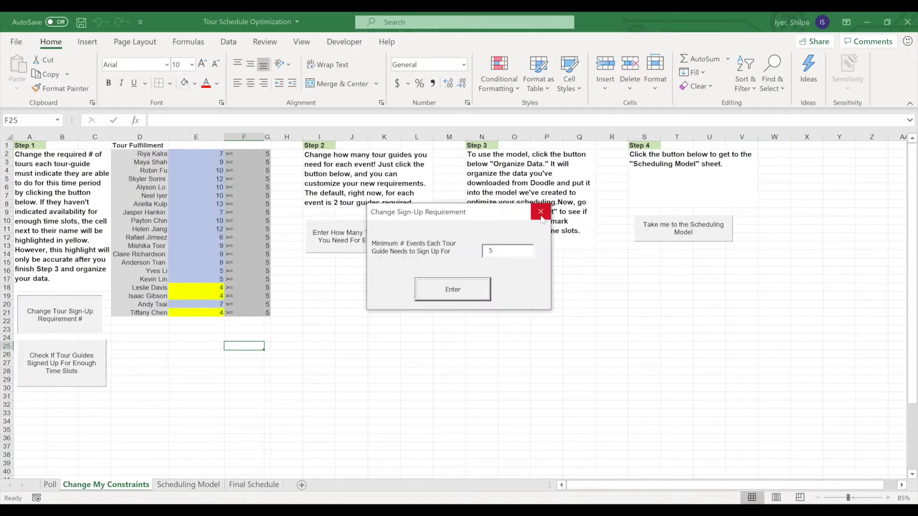
{"action": "left_click", "coordinate": [541, 213]}
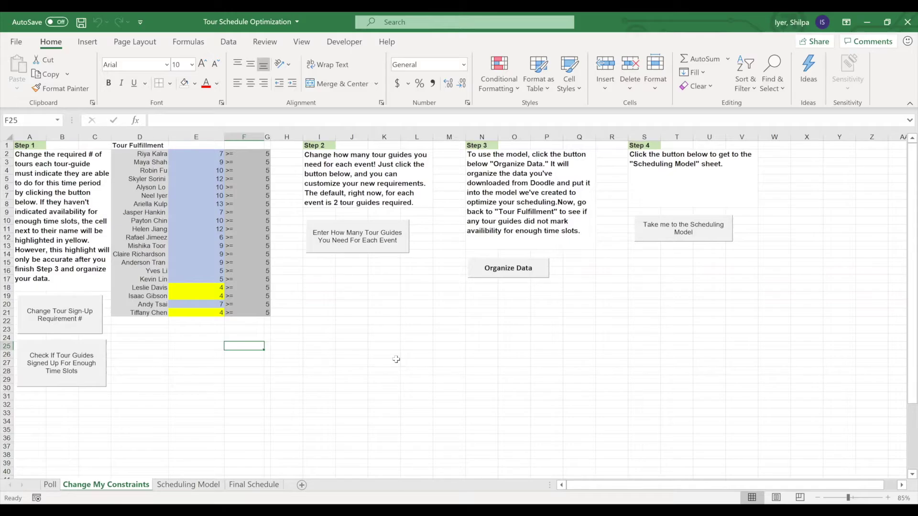
Go to the Scheduling Model sheet and solve the model with OpenSolver.
{"action": "left_click", "coordinate": [649, 272]}
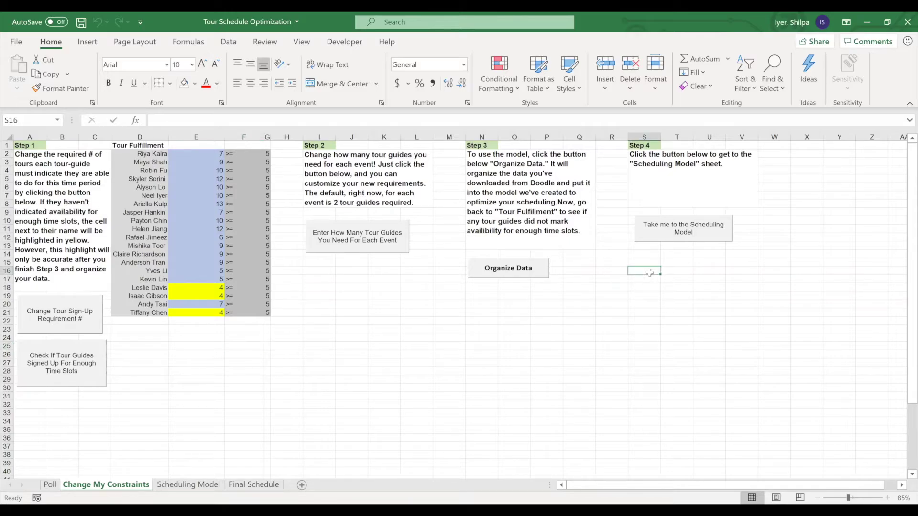
{"action": "left_click", "coordinate": [657, 239]}
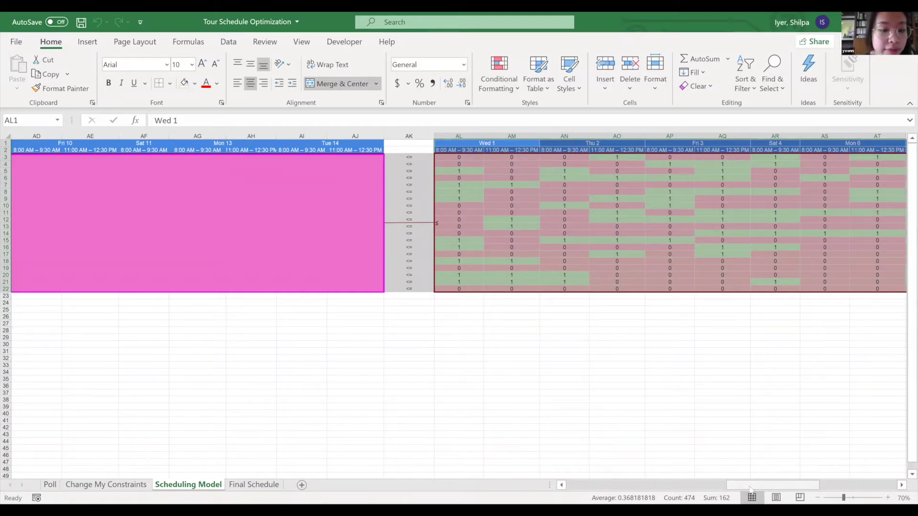
{"action": "left_click", "coordinate": [588, 480]}
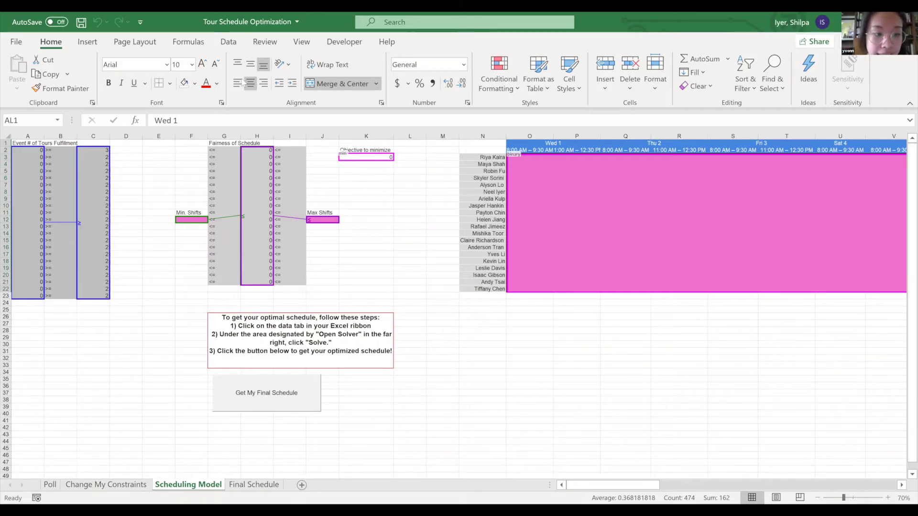
{"action": "left_click", "coordinate": [229, 43]}
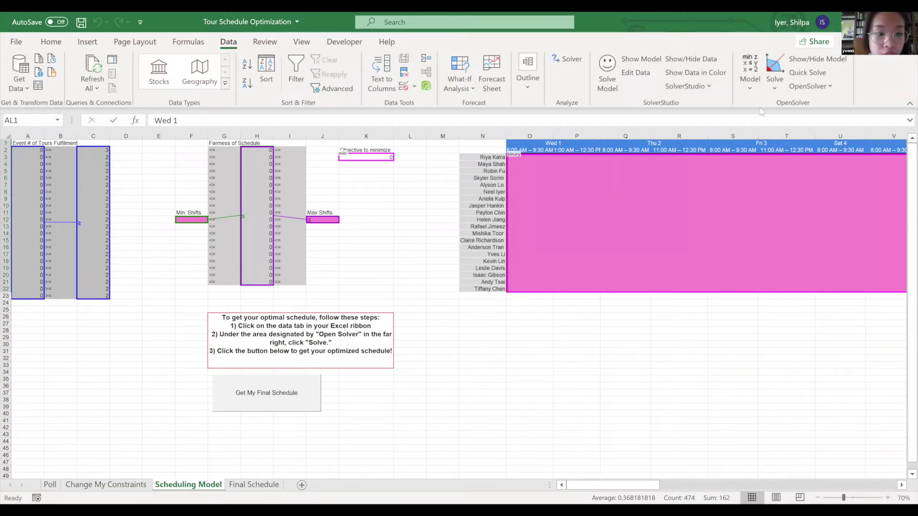
{"action": "left_click", "coordinate": [775, 67]}
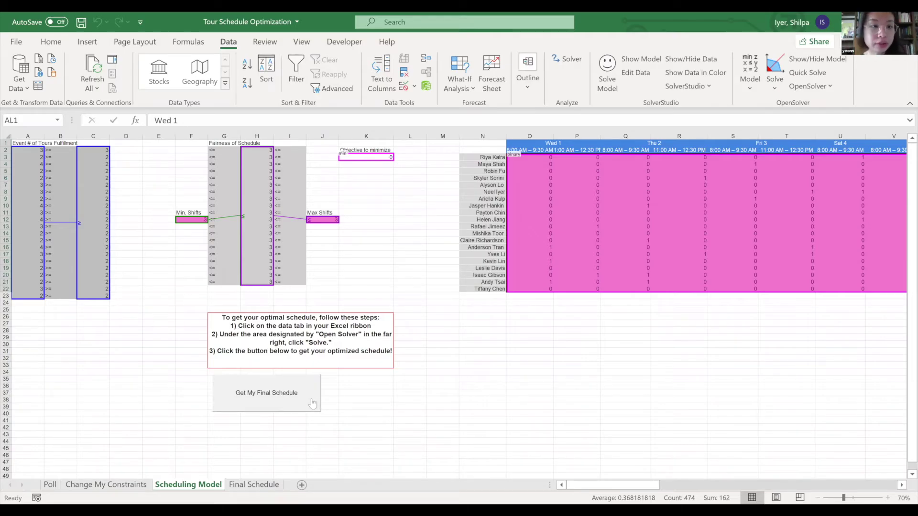
Generate the final schedule from the solved model and clear the range selection on the schedule sheet.
{"action": "left_click", "coordinate": [312, 403]}
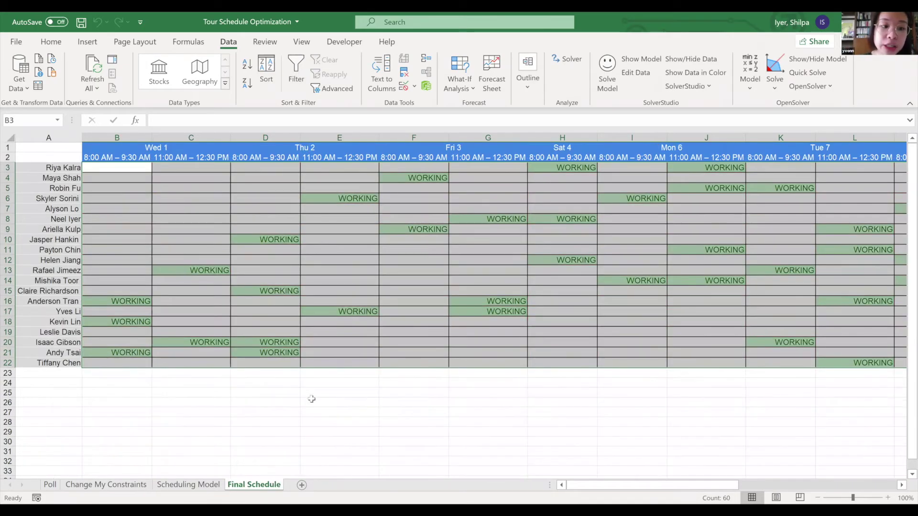
{"action": "left_click", "coordinate": [312, 399]}
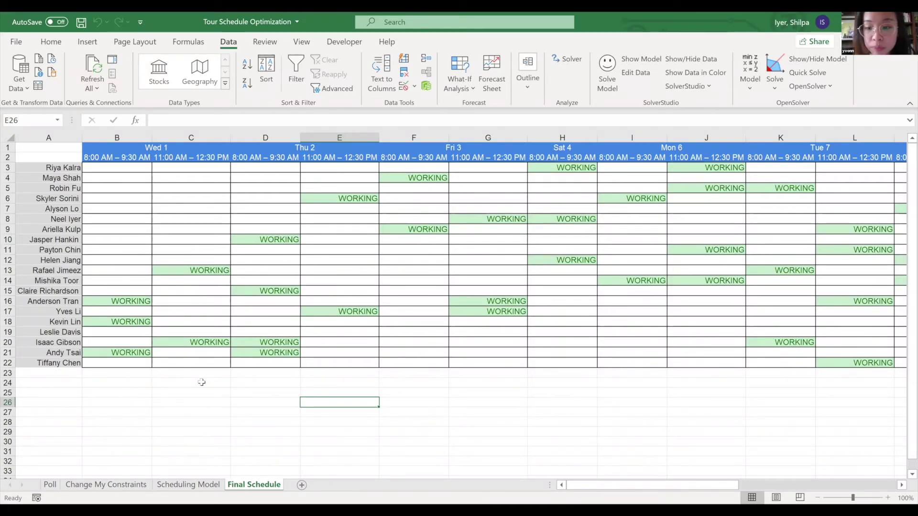
Return to the Scheduling Model sheet and examine the objective-to-minimize cell K3.
{"action": "left_click", "coordinate": [183, 486]}
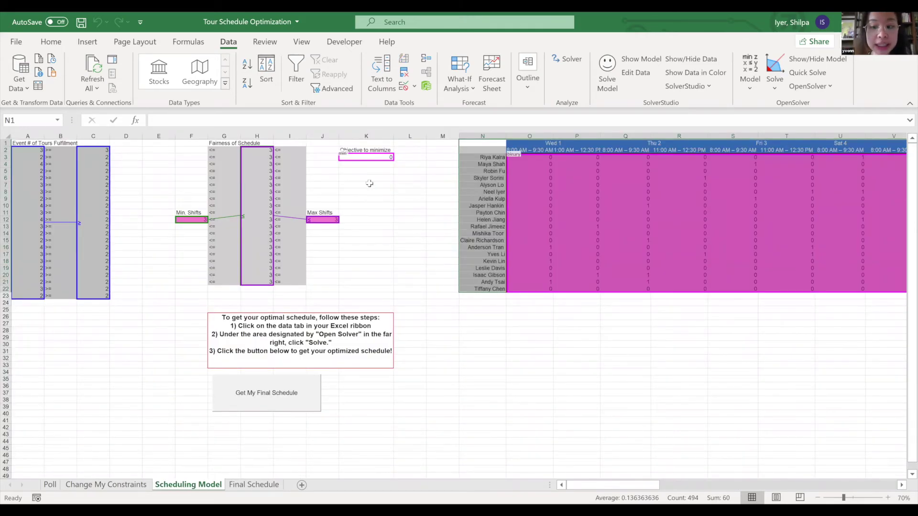
{"action": "left_click", "coordinate": [381, 157]}
{"action": "left_click", "coordinate": [379, 228]}
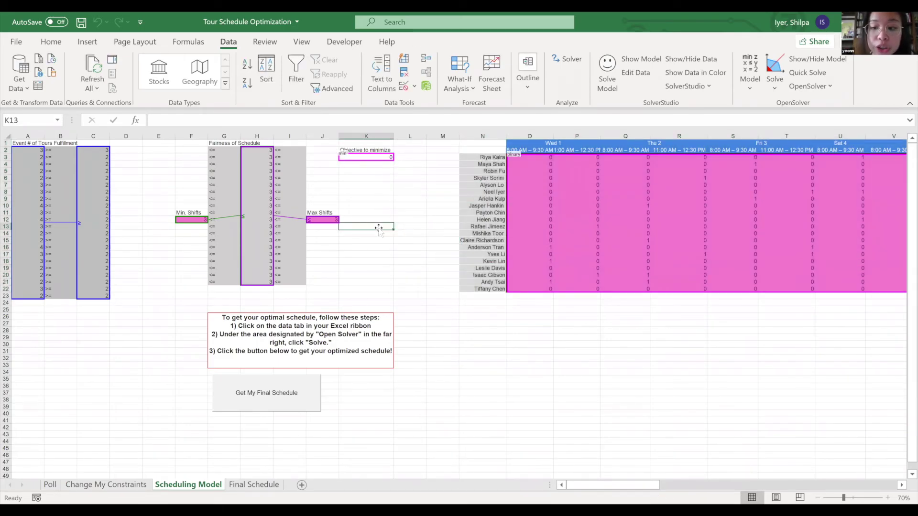